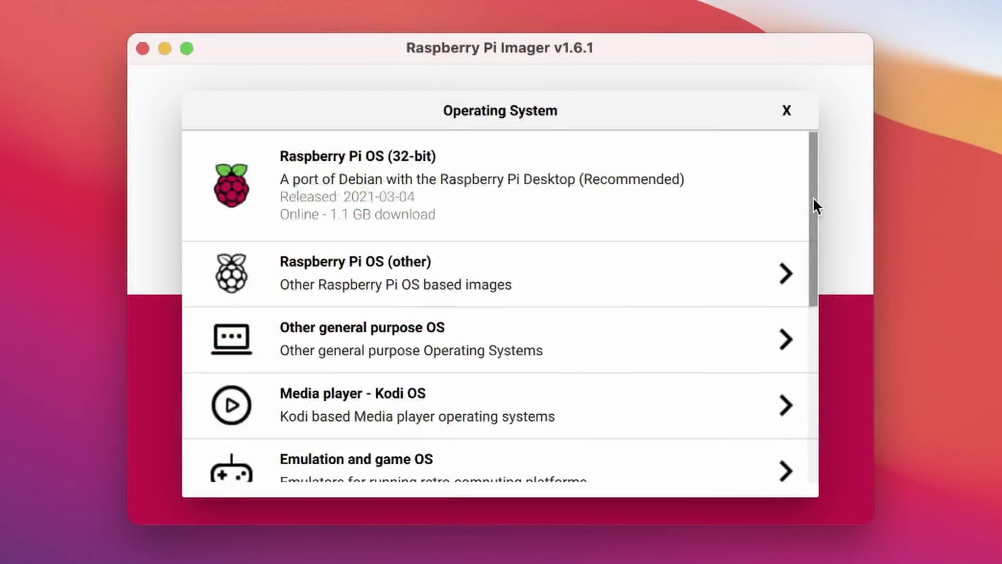
pyautogui.moveTo(813, 205); pyautogui.dragTo(815, 371)
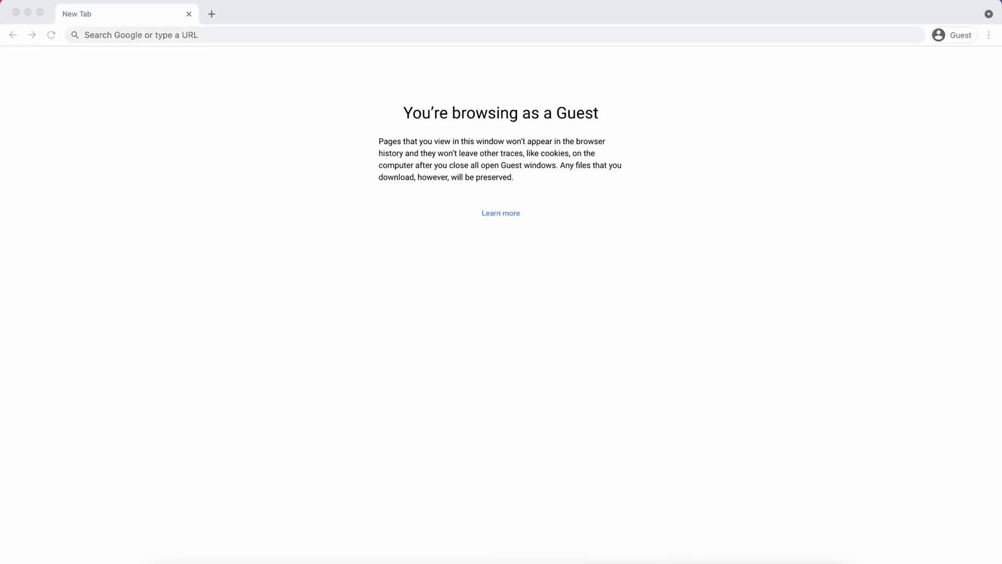
# - Navigate Chrome to raspberrypi.org/downloads to reach the Raspberry Pi OS software page
pyautogui.click(243, 37)
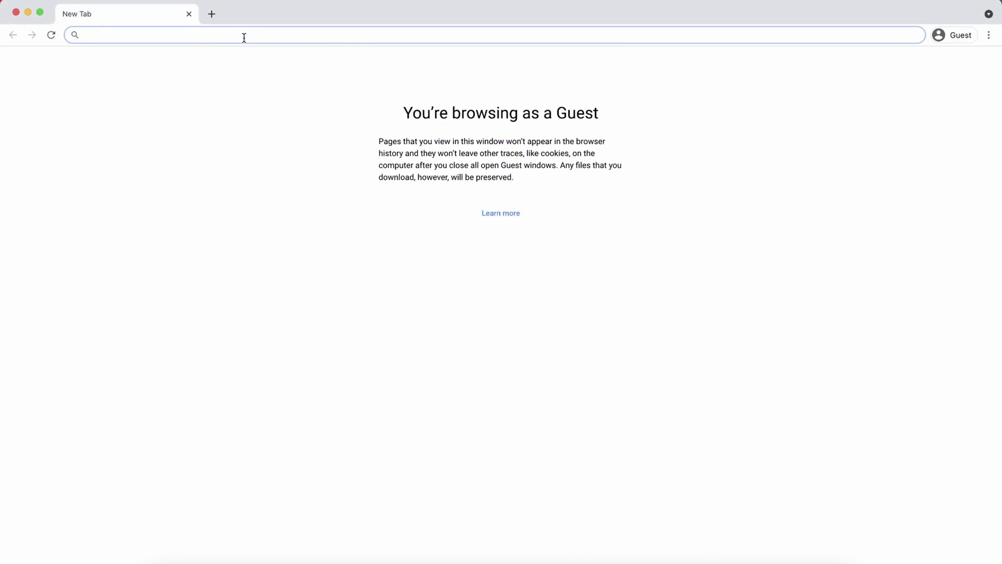
pyautogui.write('raspber')
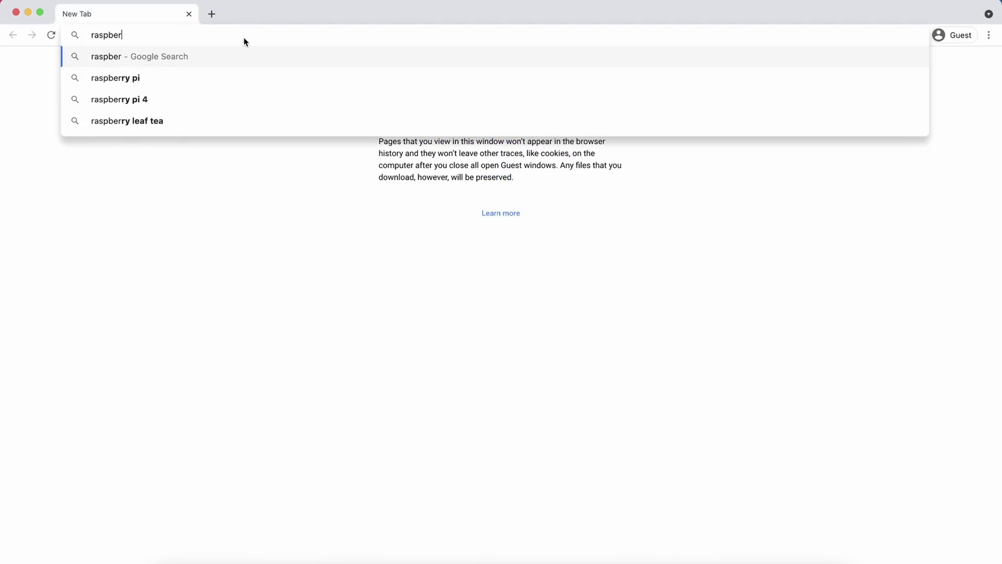
pyautogui.write('rypi.o')
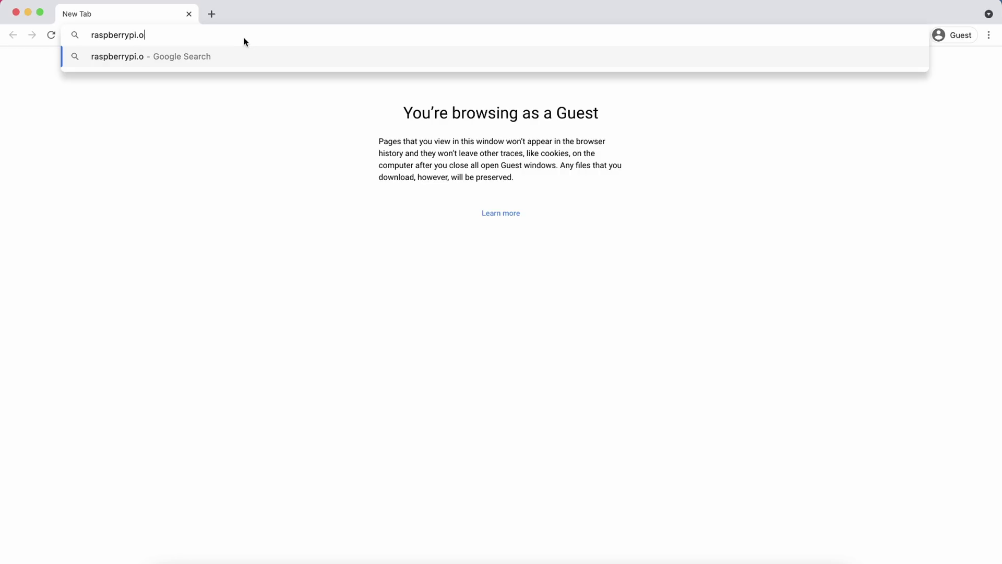
pyautogui.write('rg/do')
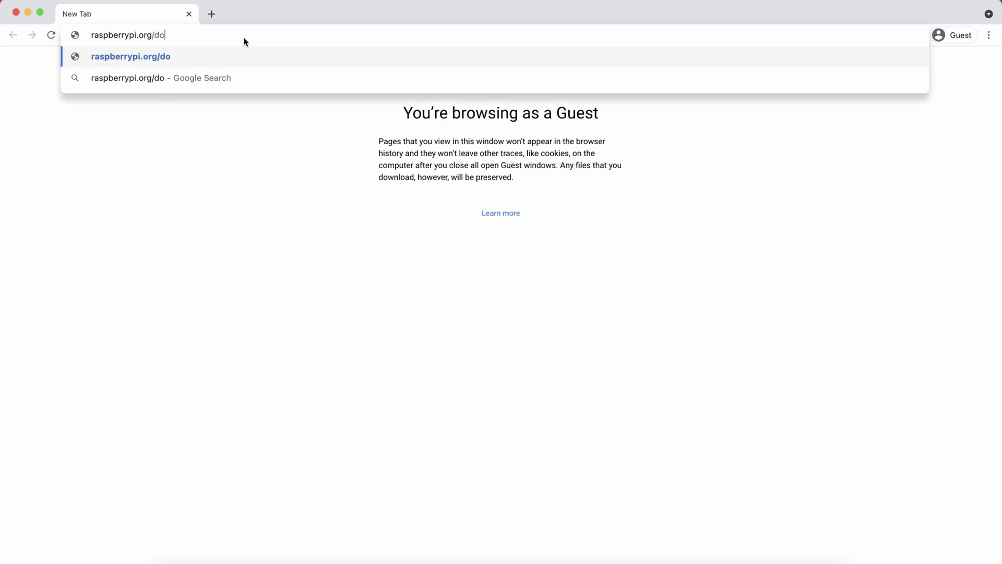
pyautogui.write('wnloads')
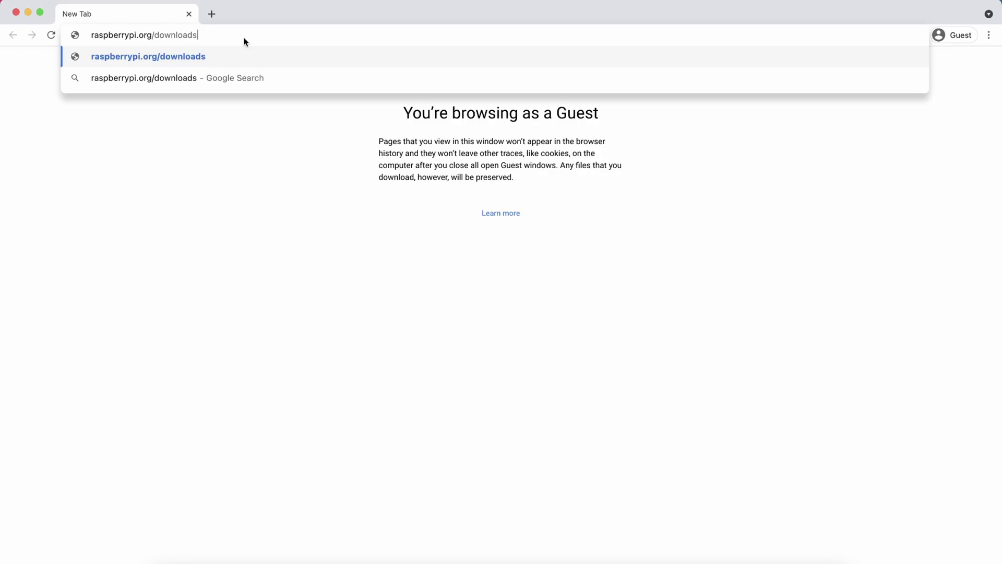
pyautogui.press('Return')
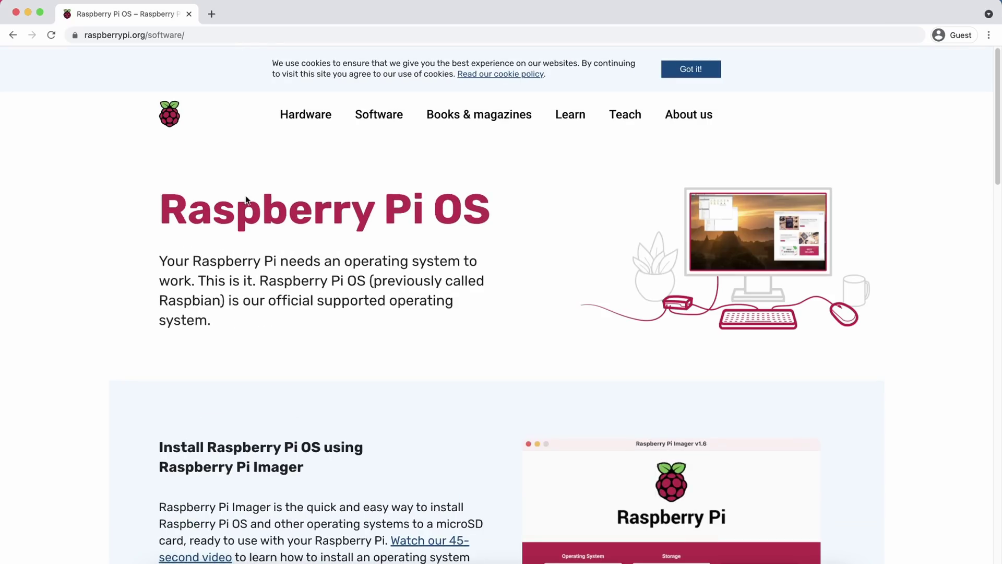
pyautogui.scroll(-1, 288, 297)
pyautogui.scroll(-2, 290, 303)
pyautogui.scroll(-1, 290, 300)
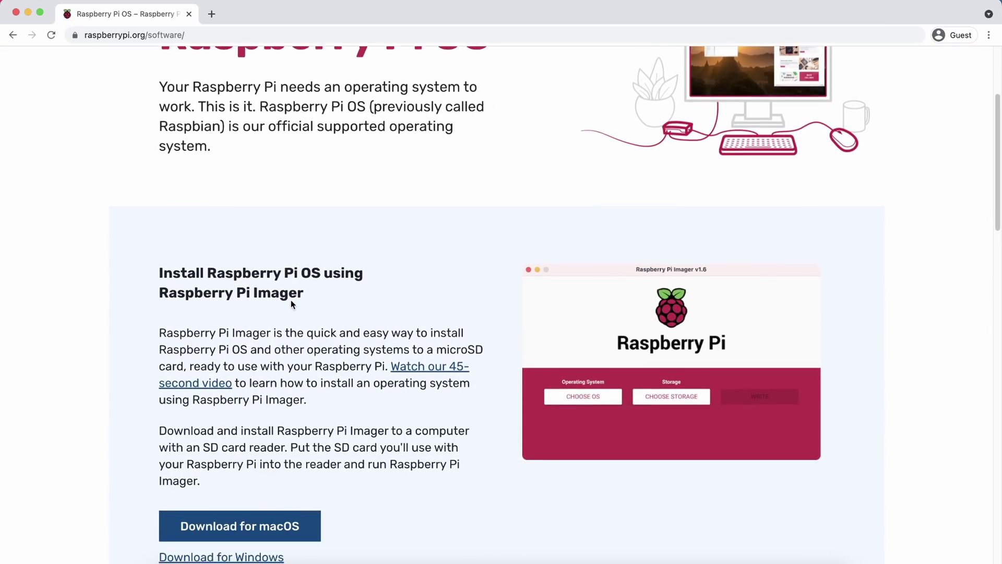
pyautogui.scroll(-1, 291, 302)
pyautogui.scroll(-2, 292, 301)
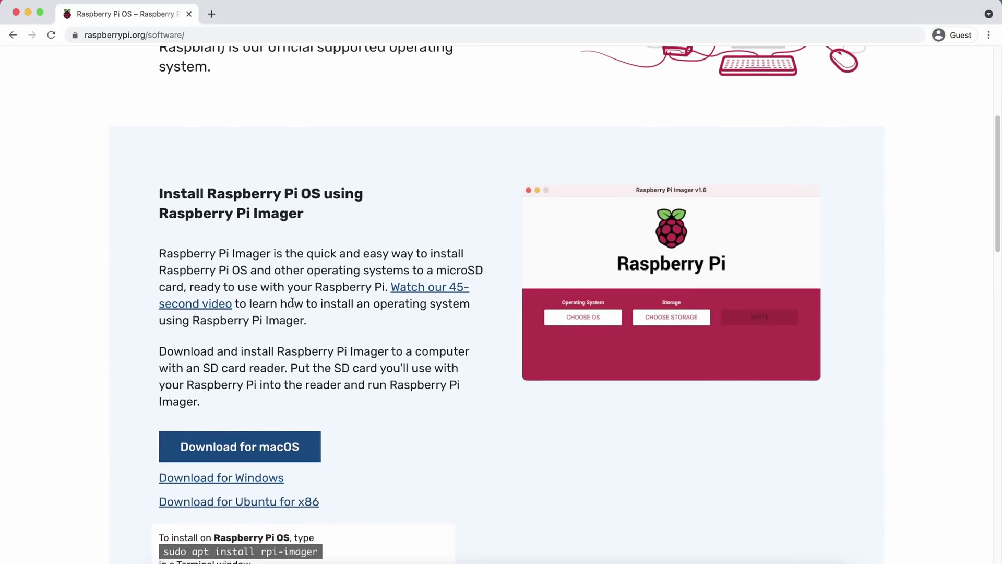
pyautogui.scroll(-1, 292, 303)
# - Download the macOS Imager installer imager_1.6.1.dmg and launch it from the download bar
pyautogui.click(235, 373)
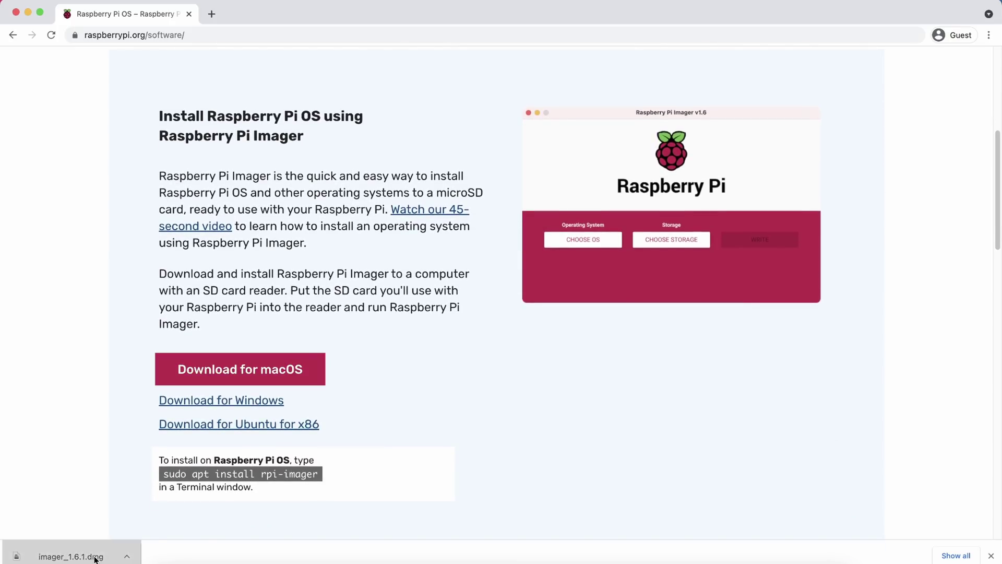
pyautogui.click(94, 554)
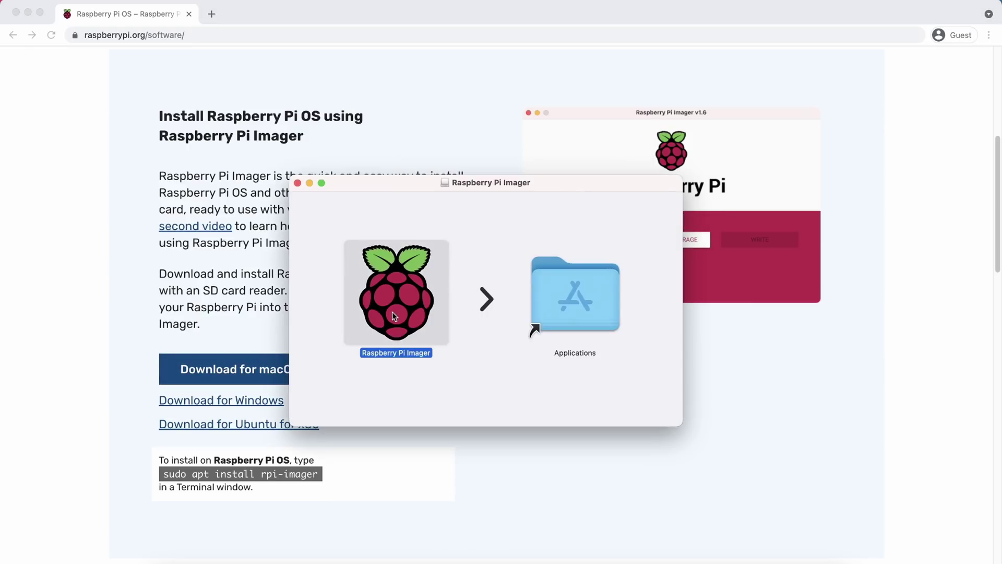
# - Copy Raspberry Pi Imager into Applications, replacing the existing copy
pyautogui.moveTo(399, 310); pyautogui.dragTo(576, 298)
pyautogui.click(581, 125)
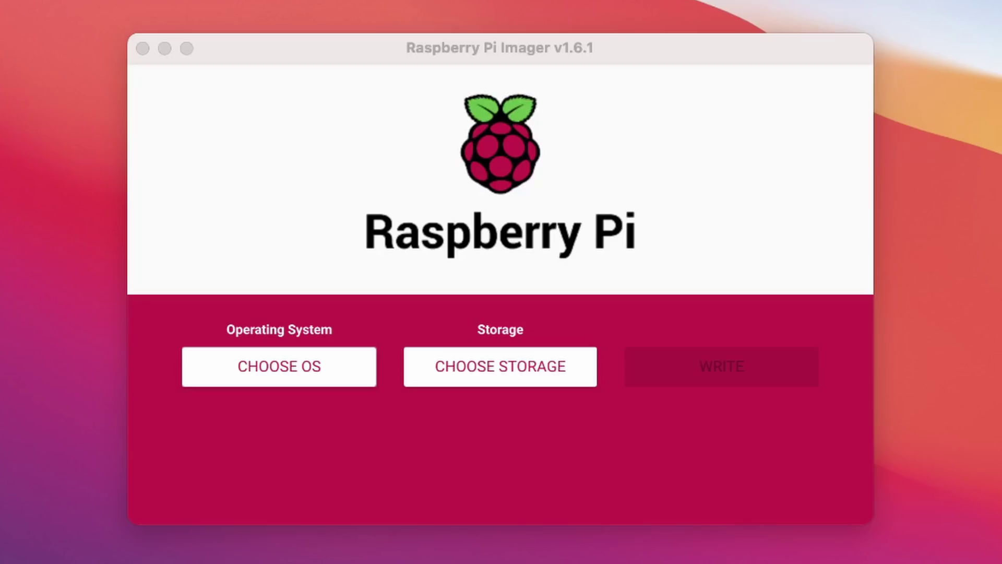
# - Choose Raspberry Pi OS Lite (32-bit) from the Raspberry Pi OS (other) list as the OS to write
pyautogui.click(273, 365)
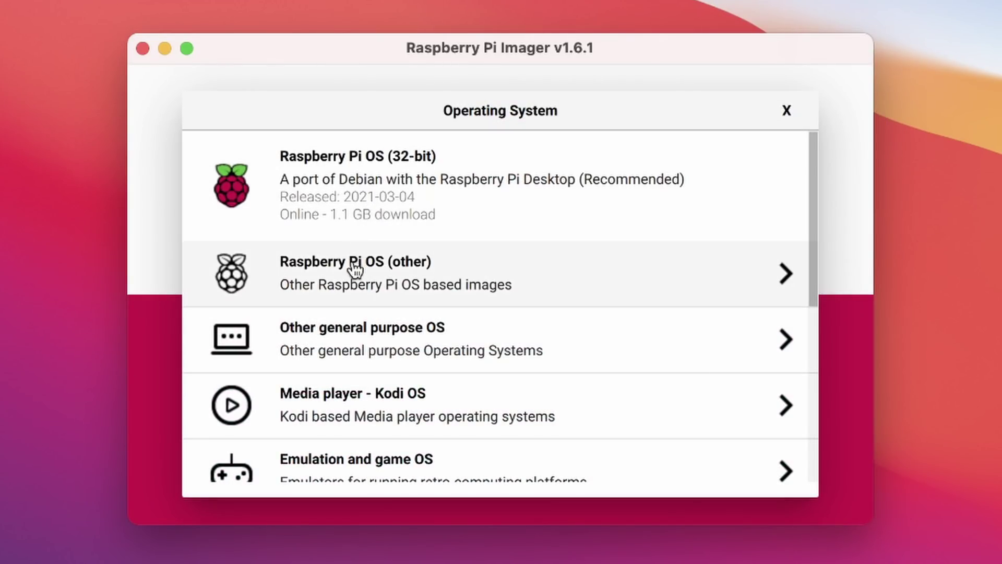
pyautogui.click(354, 272)
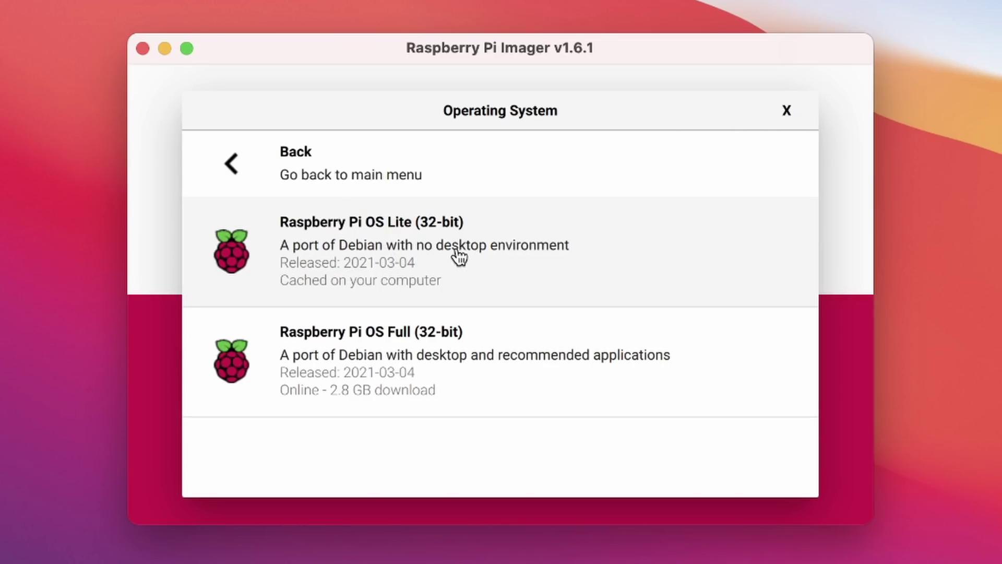
pyautogui.click(320, 155)
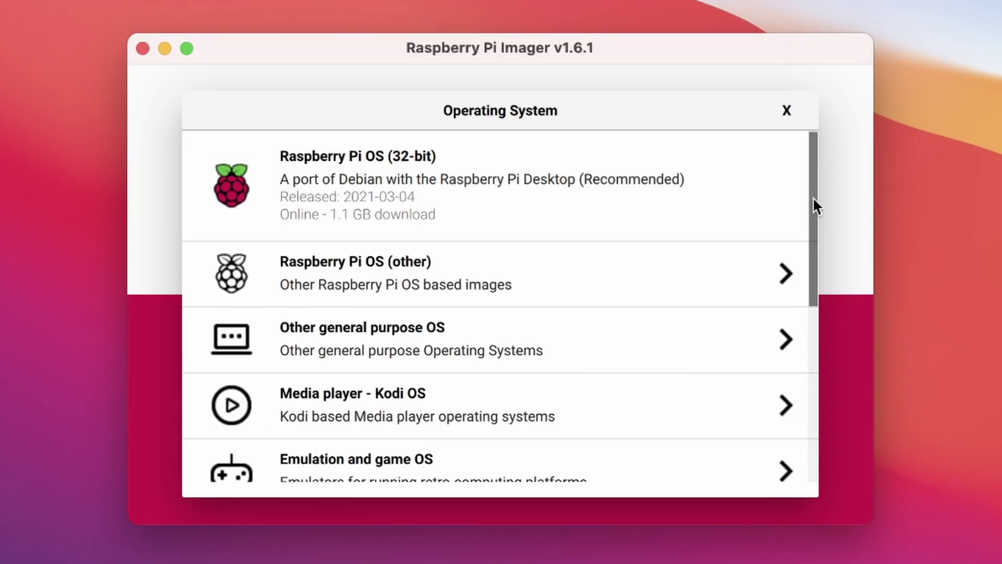
pyautogui.moveTo(813, 206); pyautogui.dragTo(817, 385)
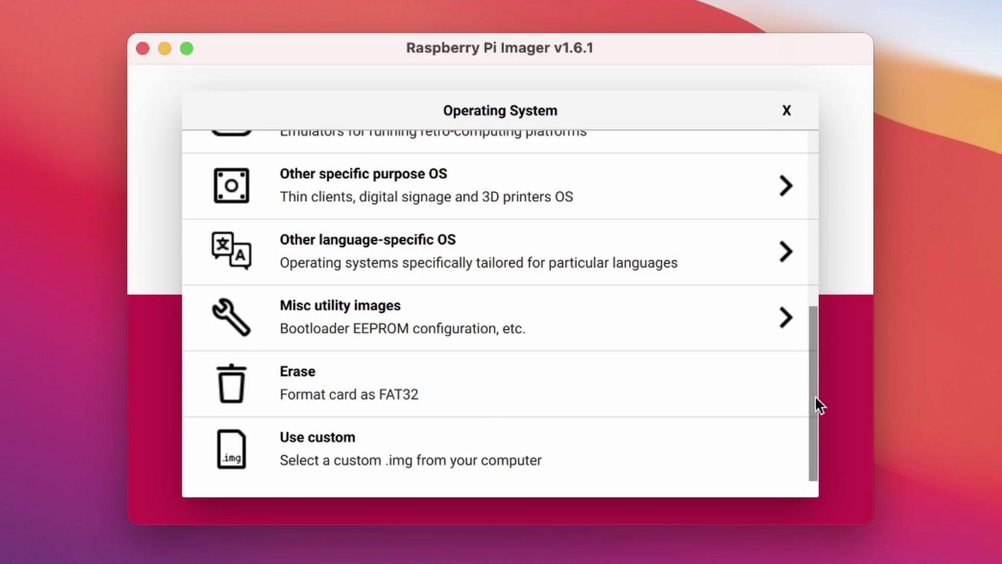
pyautogui.moveTo(814, 415); pyautogui.dragTo(788, 247)
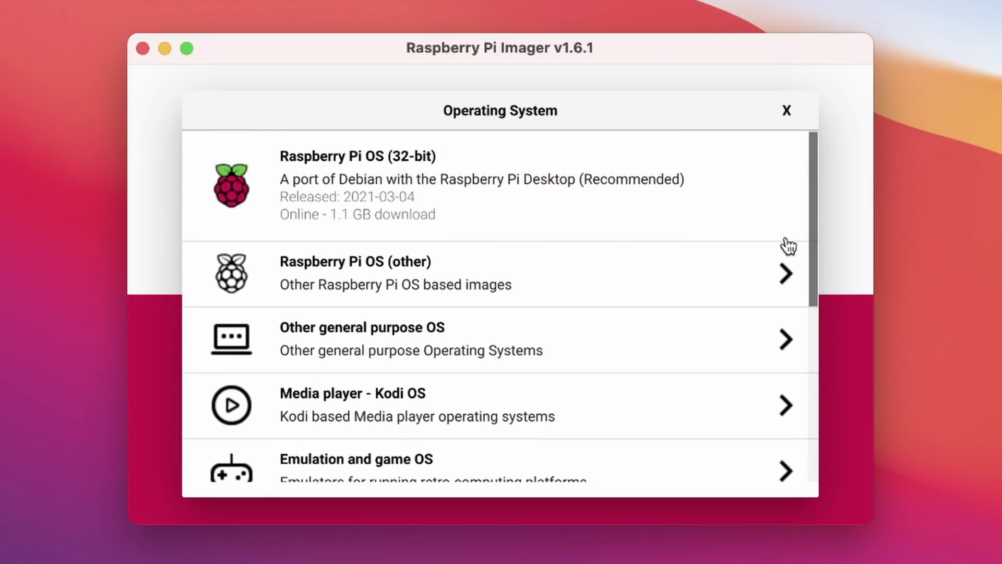
pyautogui.click(465, 266)
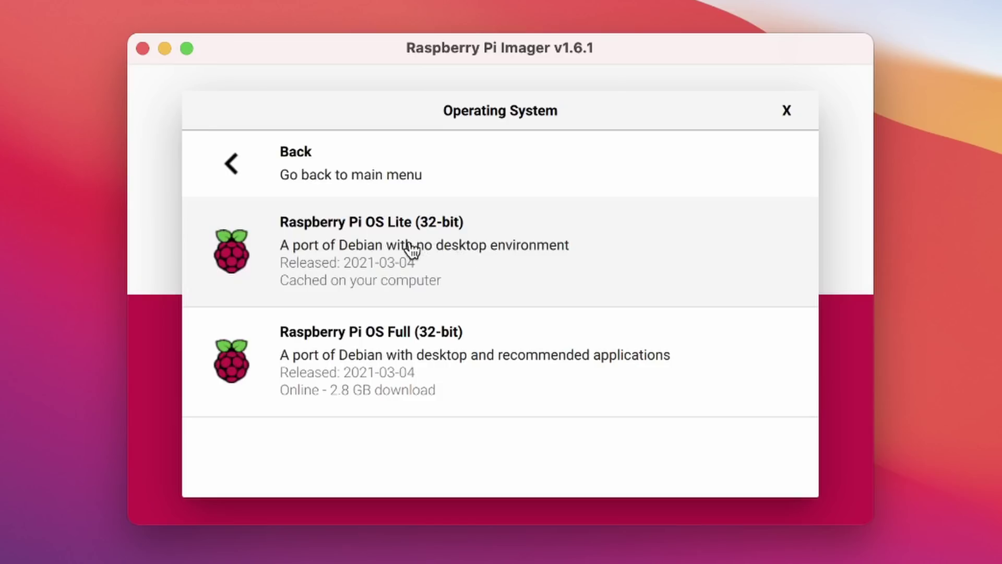
pyautogui.click(412, 251)
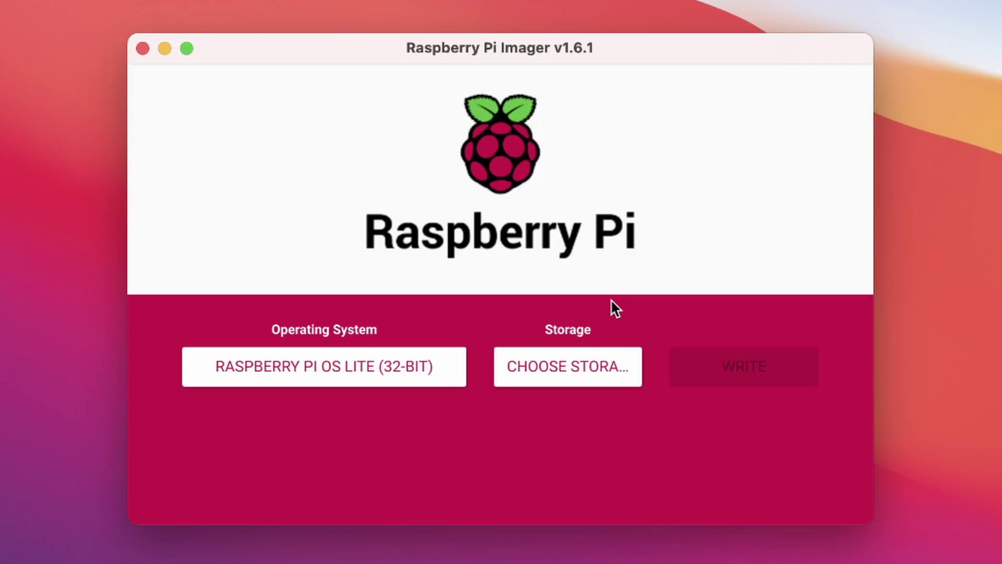
pyautogui.hotkey('ctrl', 'shift', 'x')
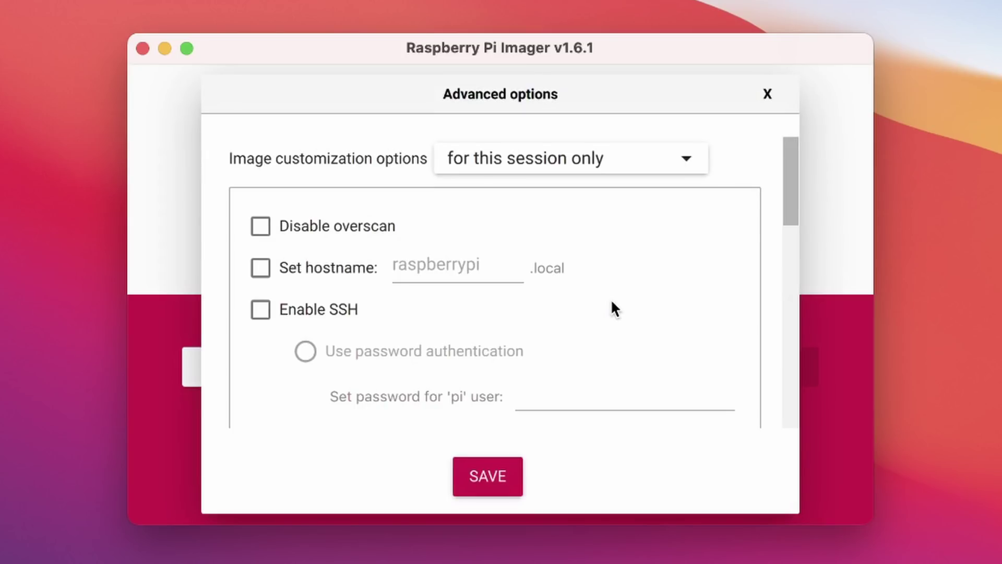
pyautogui.click(693, 160)
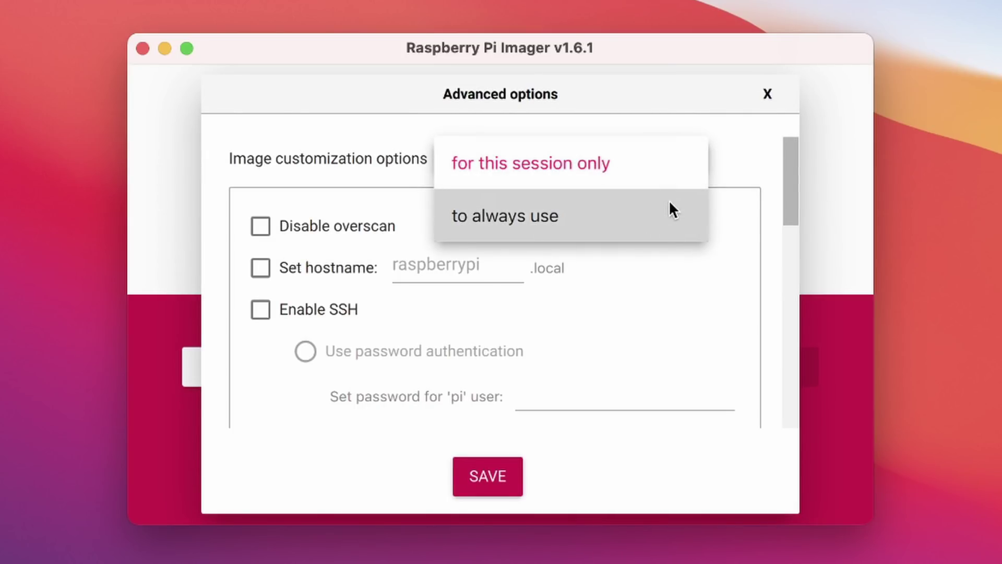
pyautogui.click(657, 165)
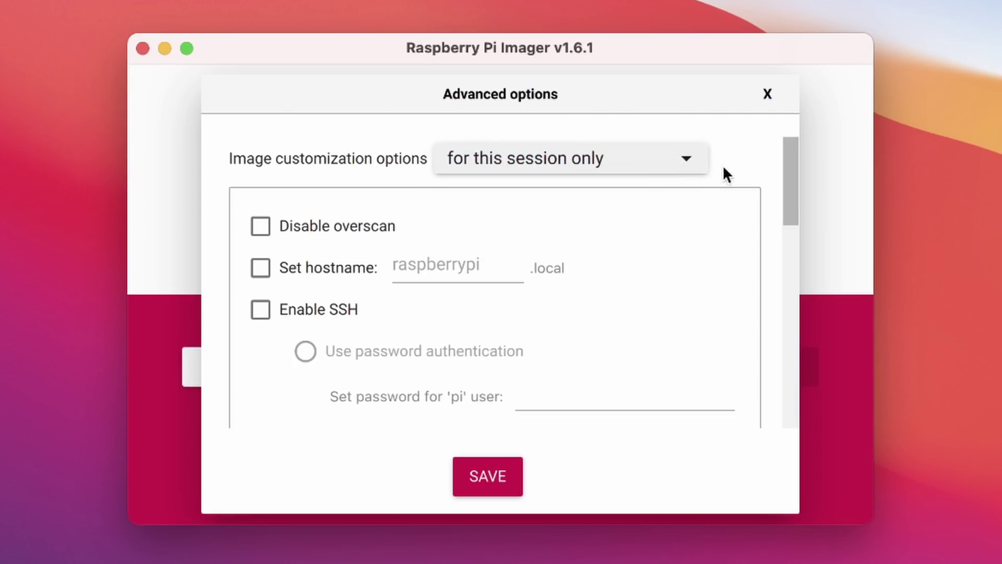
pyautogui.moveTo(787, 171); pyautogui.dragTo(790, 186)
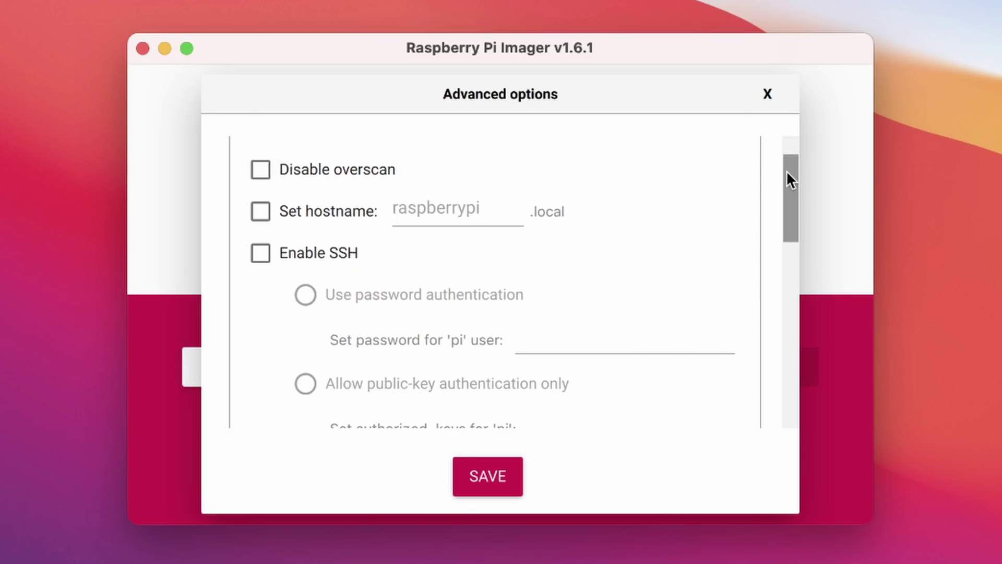
pyautogui.moveTo(786, 172); pyautogui.dragTo(790, 191)
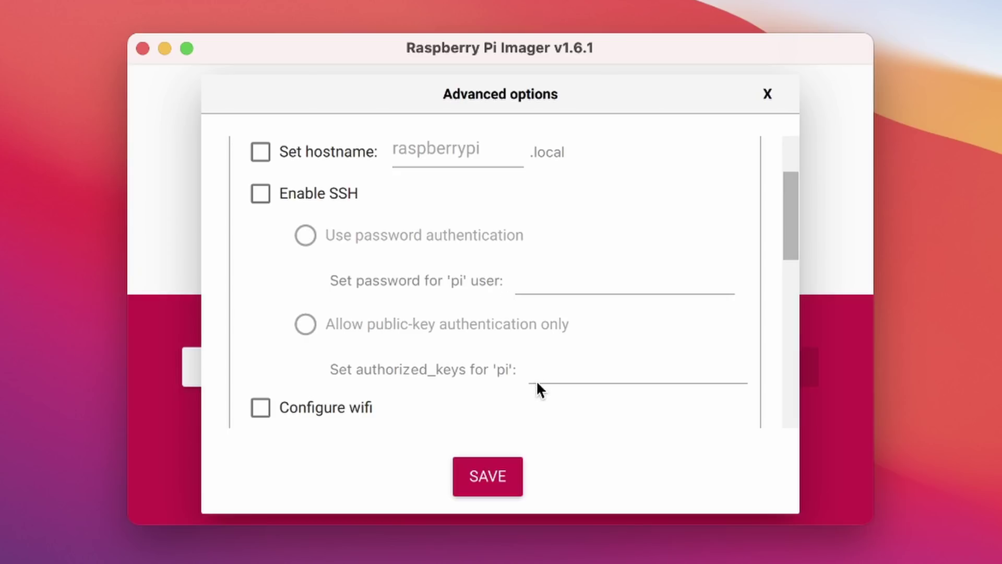
pyautogui.moveTo(785, 211)
pyautogui.mouseDown()
pyautogui.moveTo(803, 286)
pyautogui.moveTo(793, 379)
pyautogui.mouseUp()
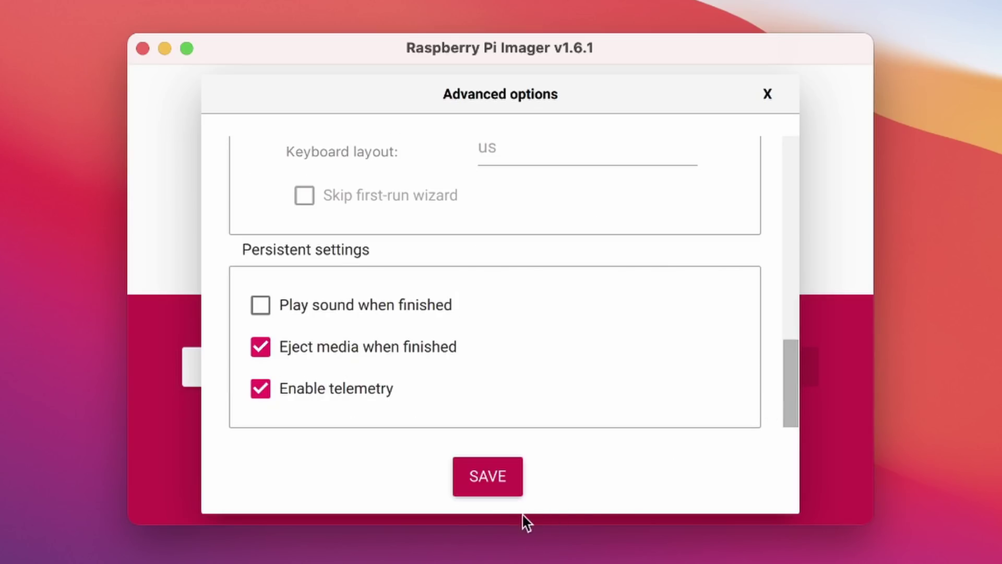
pyautogui.click(494, 483)
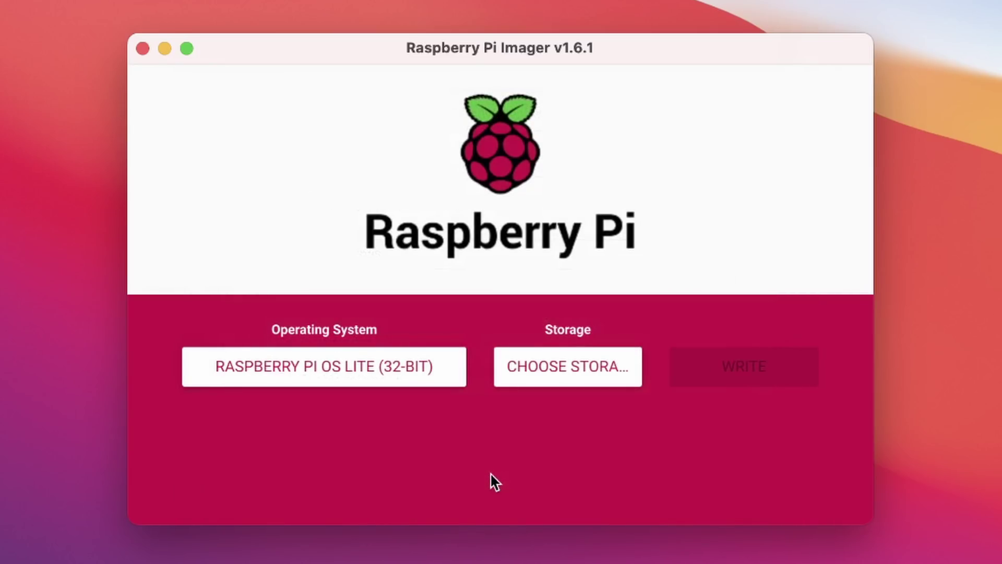
# - Select the 7.9 GB Generic MassStorageClass Media as the target storage
pyautogui.click(533, 380)
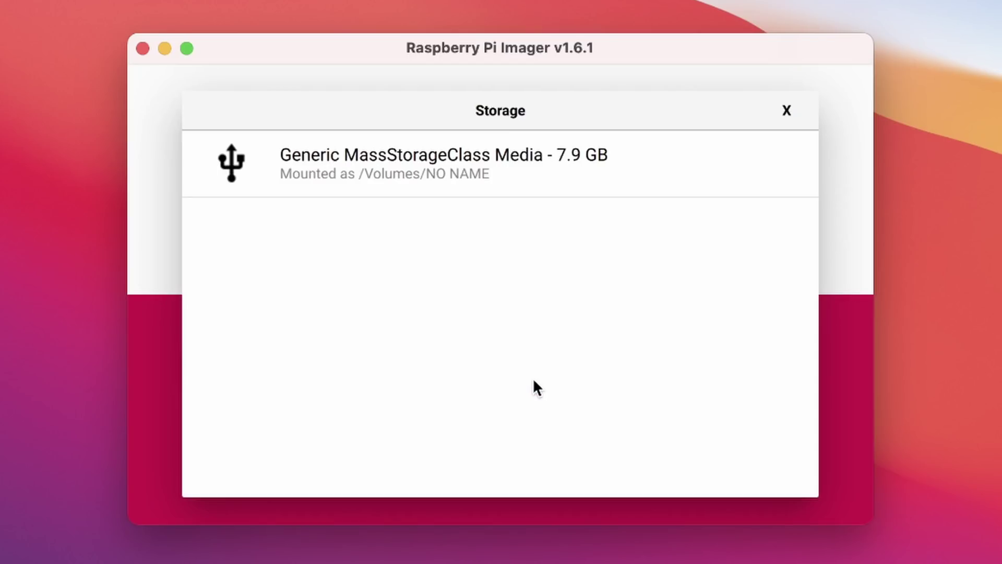
pyautogui.click(564, 182)
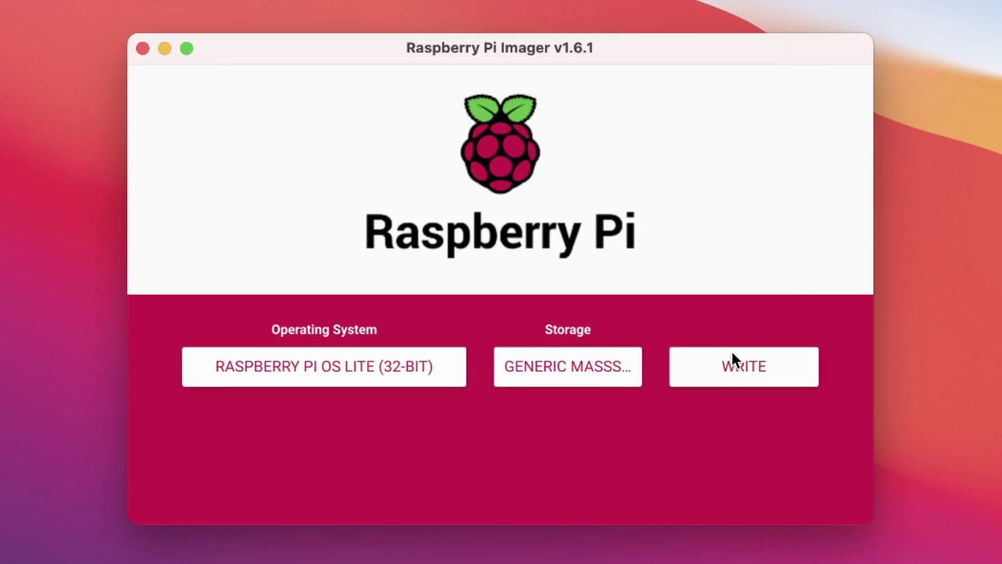
# - Start the write, bringing up the data-erasure warning
pyautogui.click(748, 365)
pyautogui.click(748, 369)
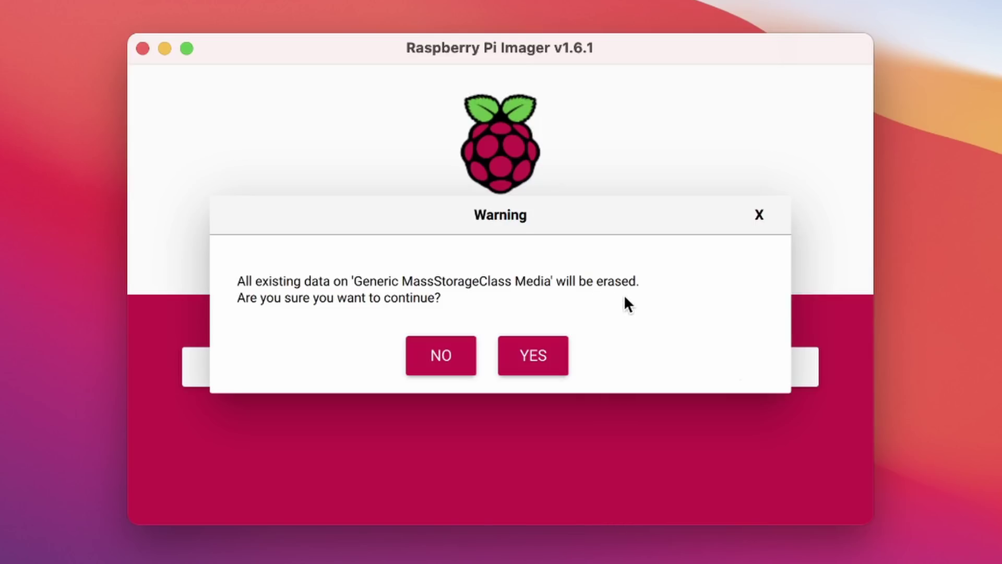
# - Confirm erasing the card so Raspberry Pi OS Lite (32-bit) is written and verified
pyautogui.click(546, 354)
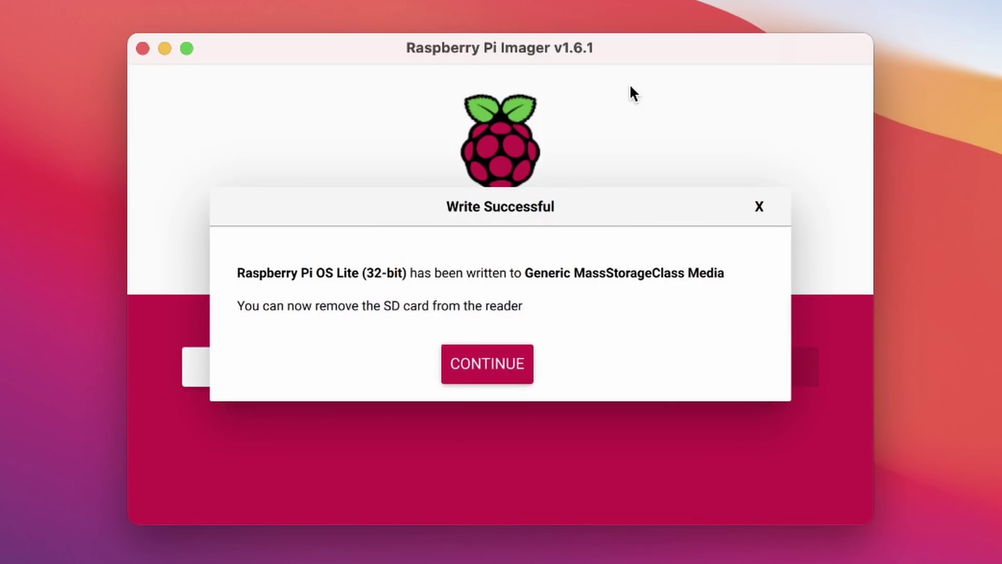
# - Dismiss the Write Successful message to return to the Imager main screen
pyautogui.click(485, 365)
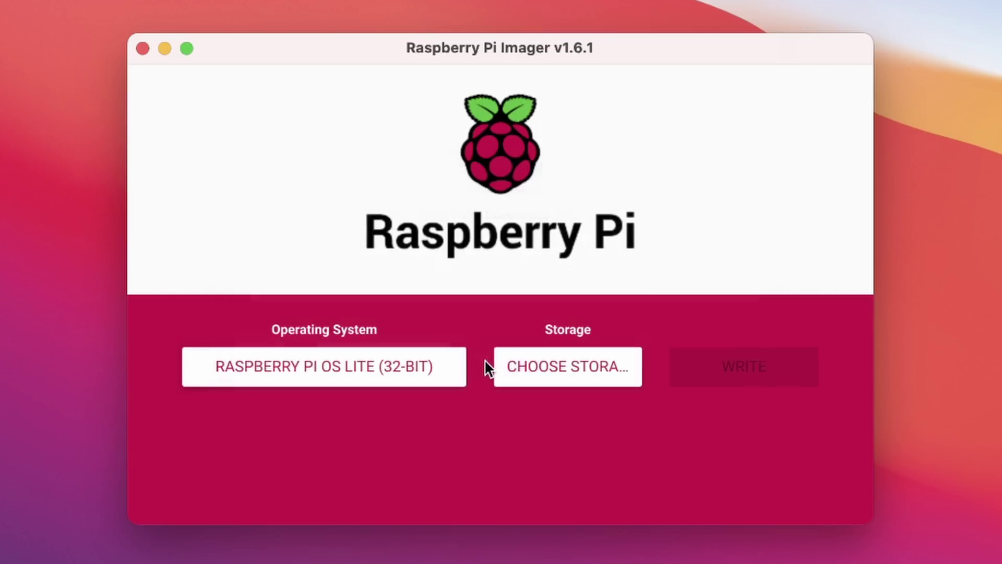